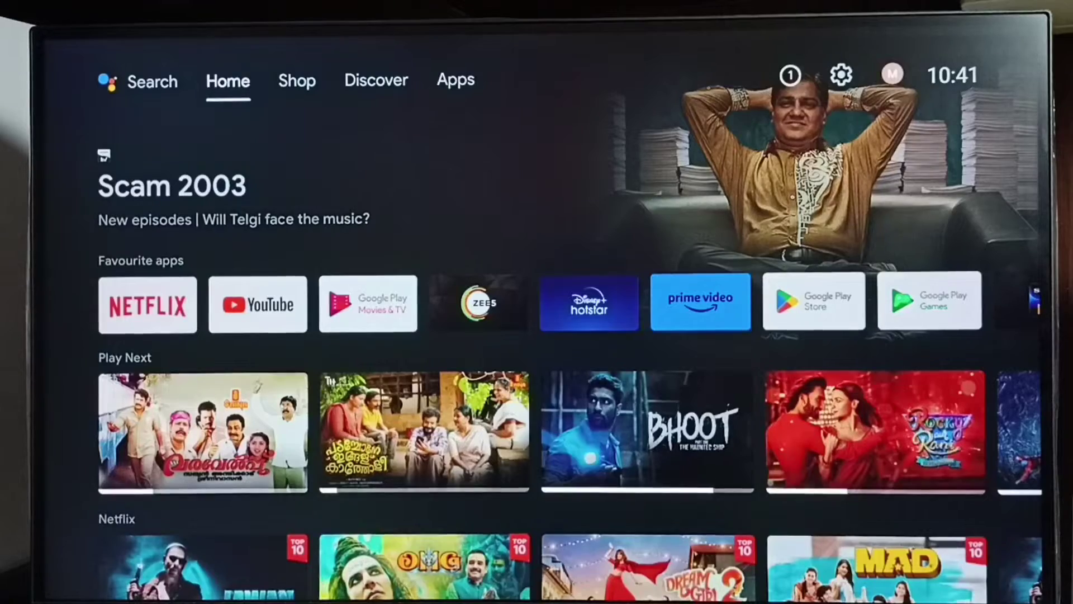
- Move right across the top tabs from Home past Shop to the Apps page
{"action": "key", "text": "Right"}
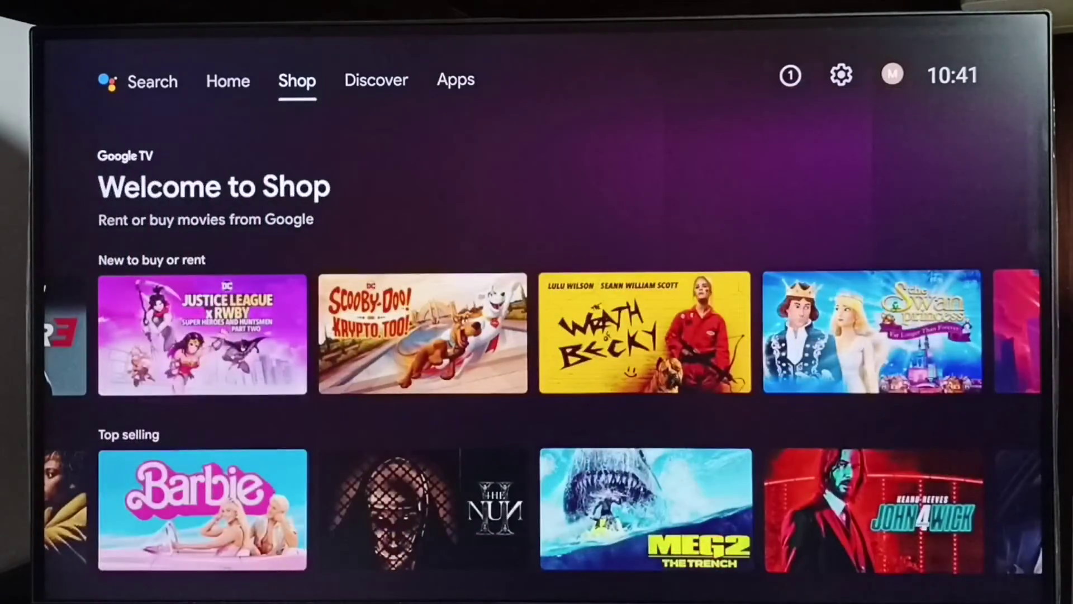
{"action": "key", "text": "Right"}
{"action": "key", "text": "Right"}
{"action": "key", "text": "Right"}
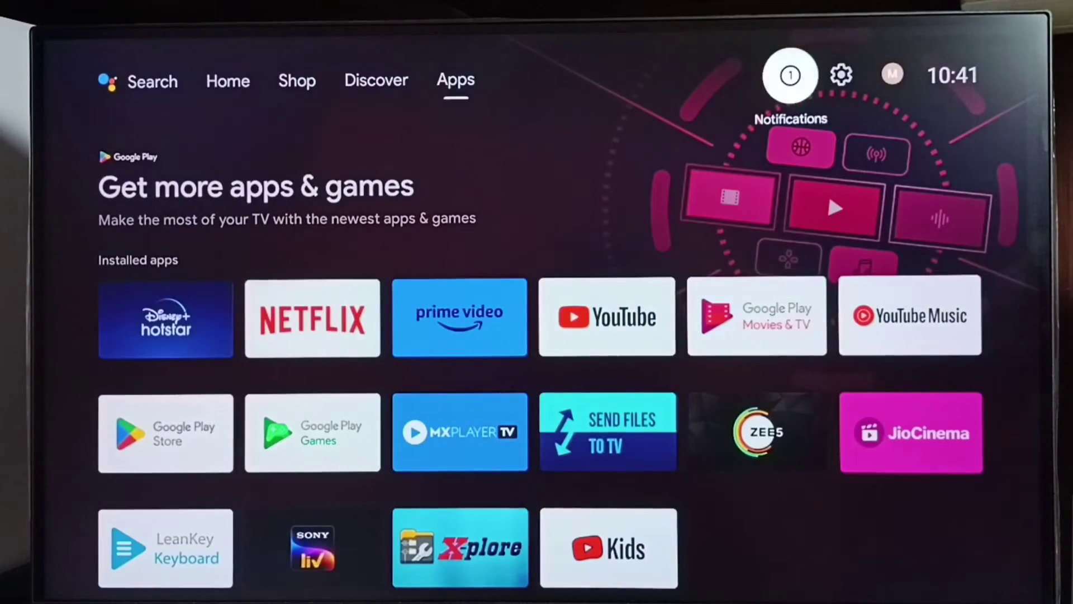
{"action": "key", "text": "Right"}
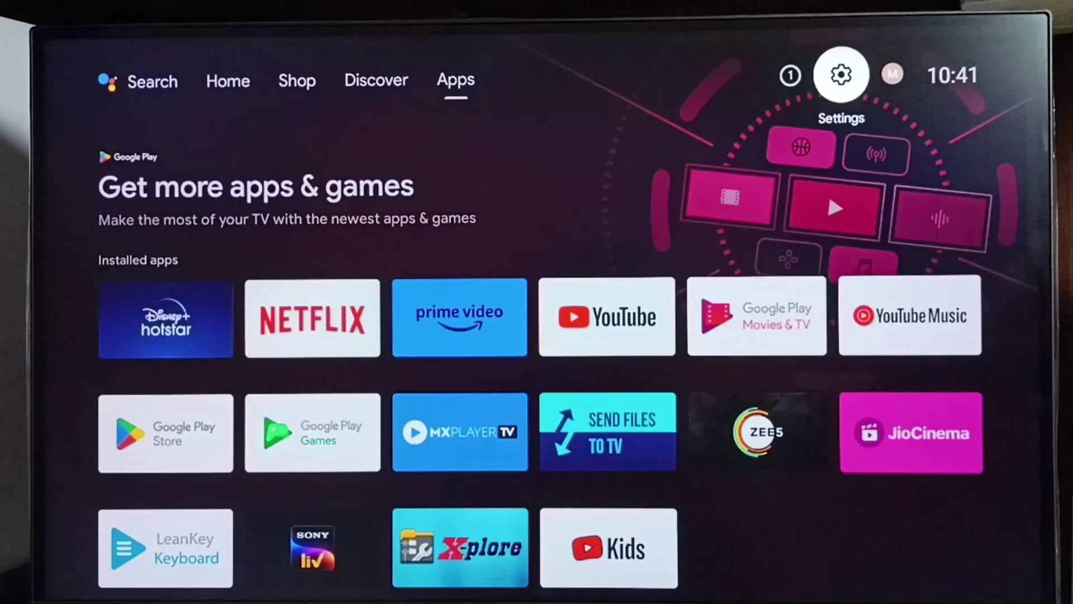
- Open the Settings gear, enter its Apps section and focus Security & restrictions
{"action": "key", "text": "Return"}
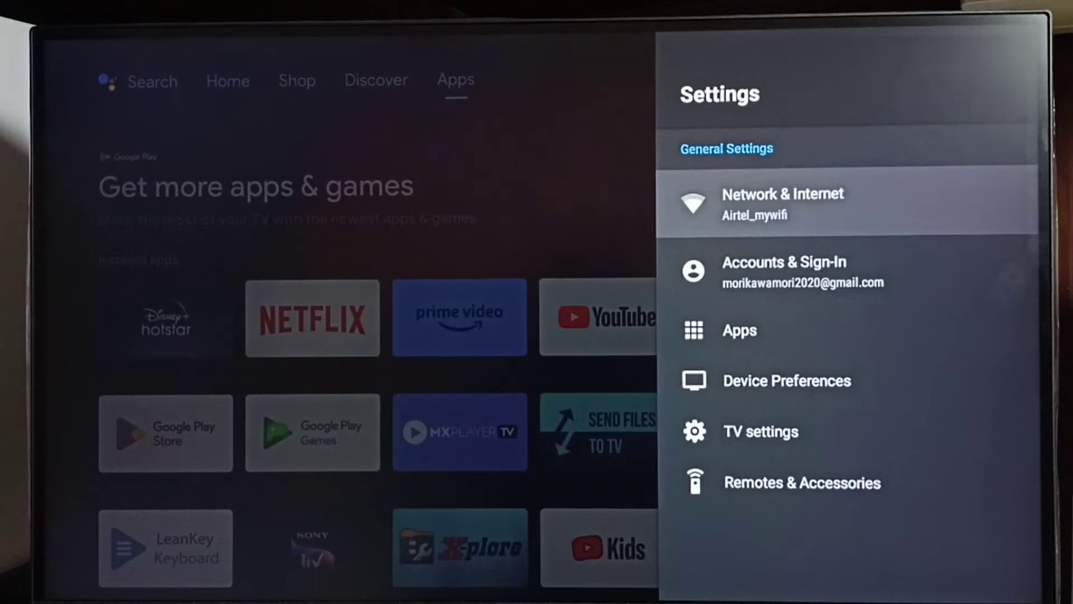
{"action": "key", "text": "Down"}
{"action": "key", "text": "Down"}
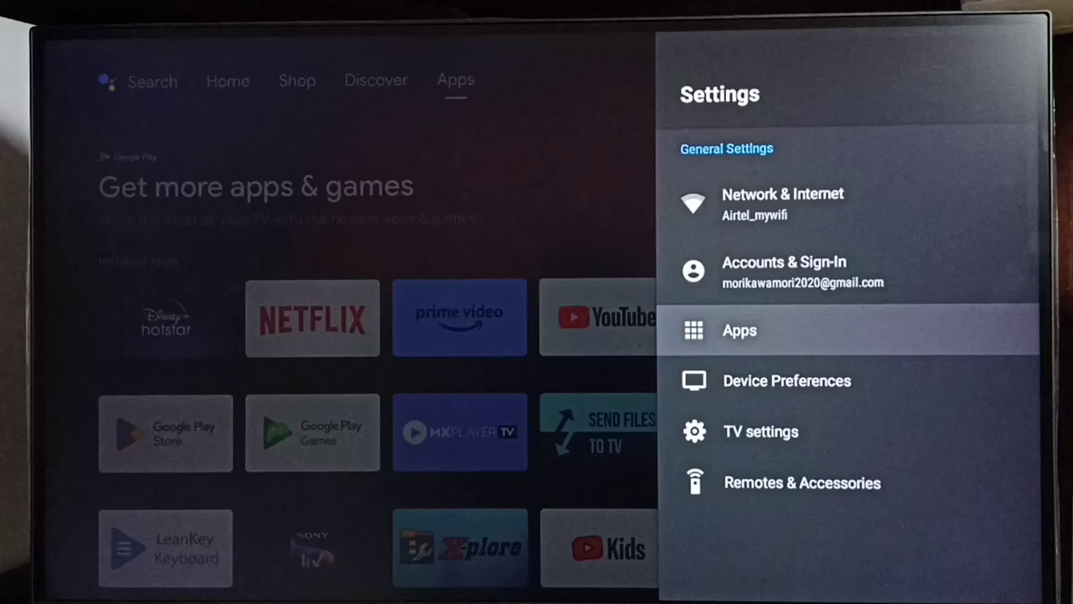
{"action": "key", "text": "Down"}
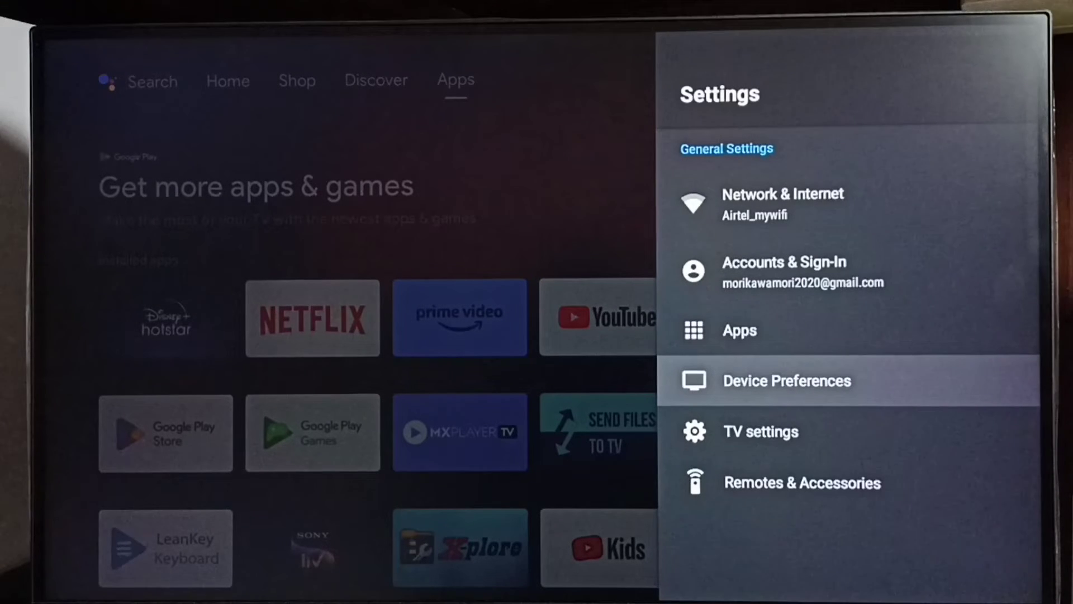
{"action": "key", "text": "Up"}
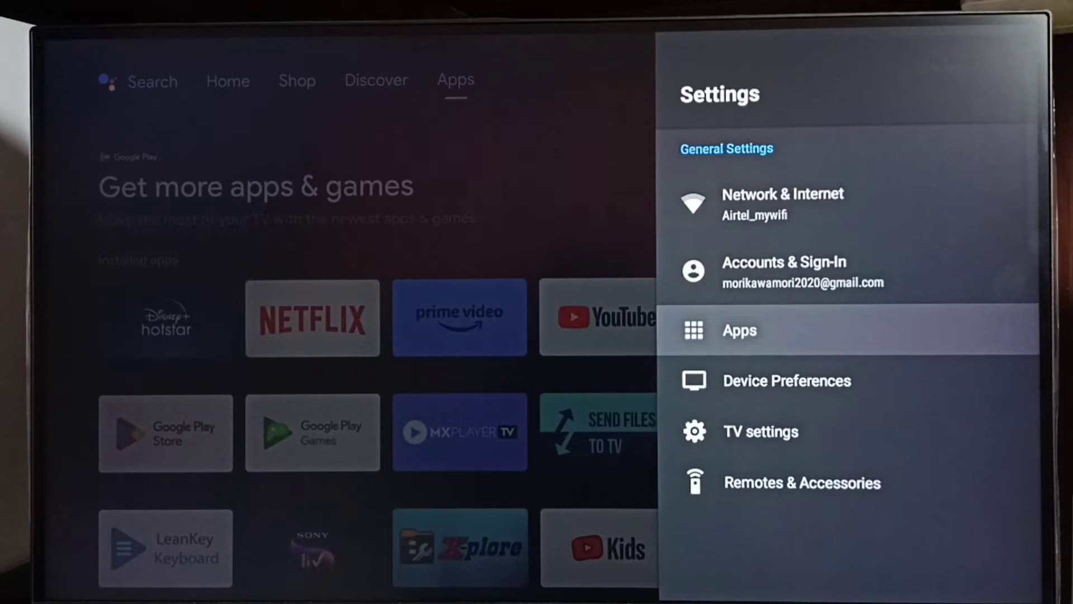
{"action": "key", "text": "Return"}
{"action": "key", "text": "Down"}
{"action": "key", "text": "Down"}
{"action": "key", "text": "Down"}
{"action": "key", "text": "Down"}
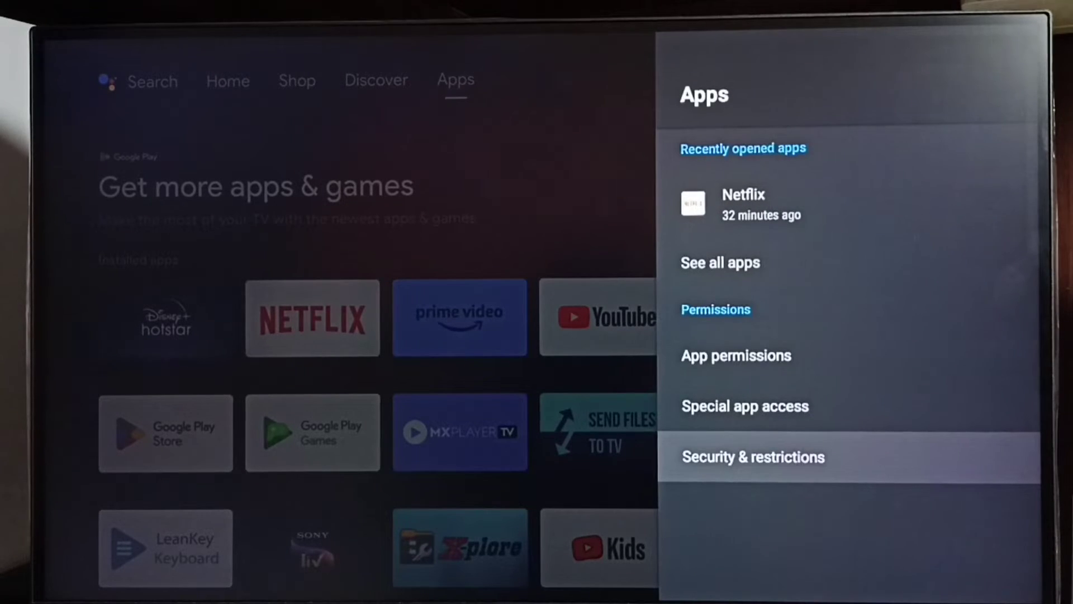
- Go through Security & restrictions and Unknown sources to the Install unknown apps list
{"action": "key", "text": "Return"}
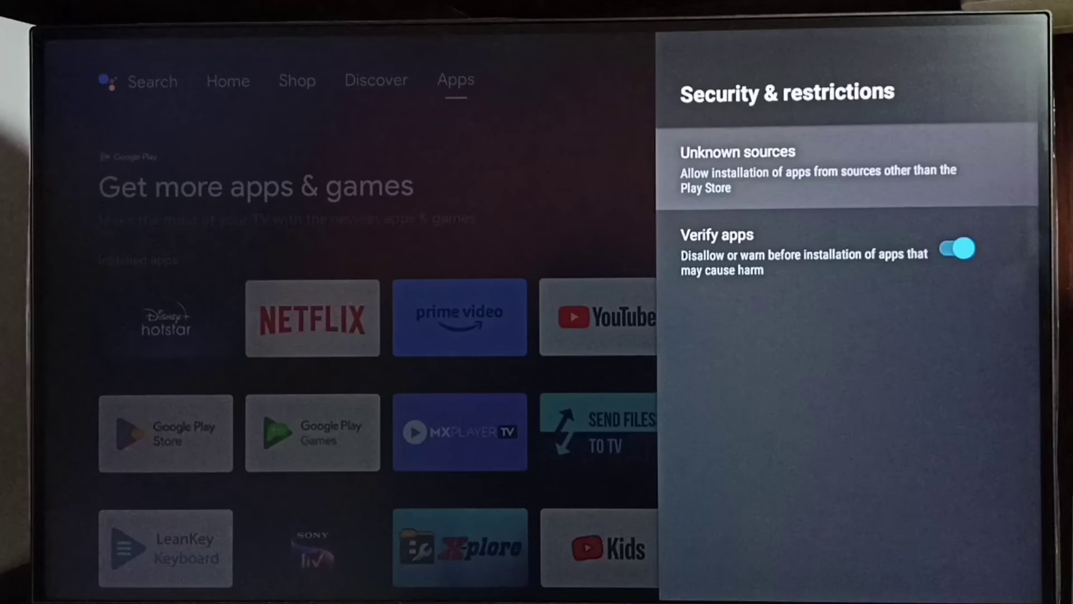
{"action": "key", "text": "Return"}
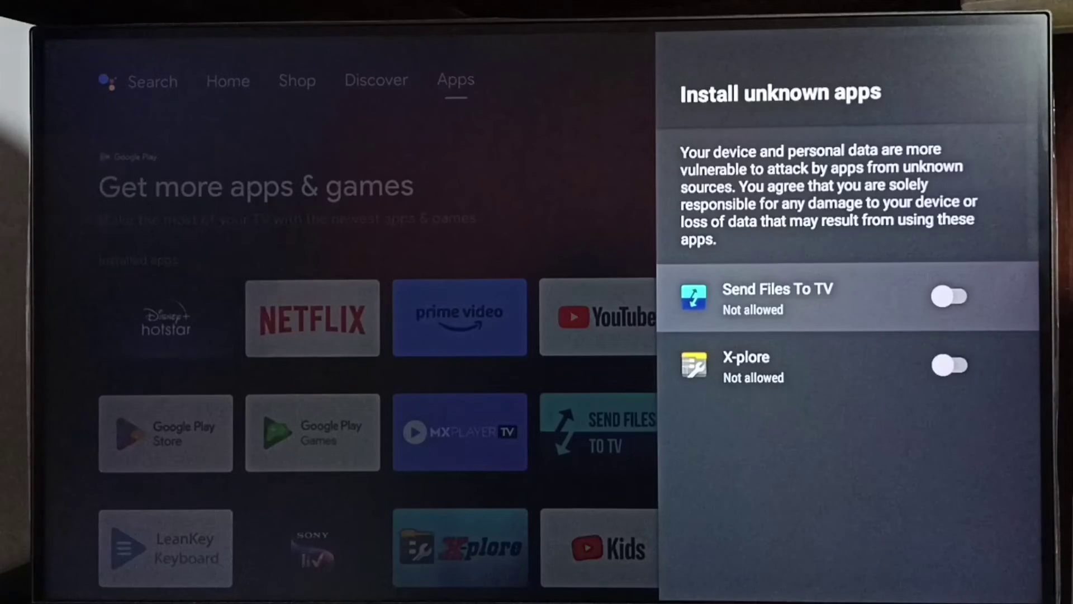
- Allow X-plore and Send Files To TV to install unknown apps, then go back
{"action": "key", "text": "Down"}
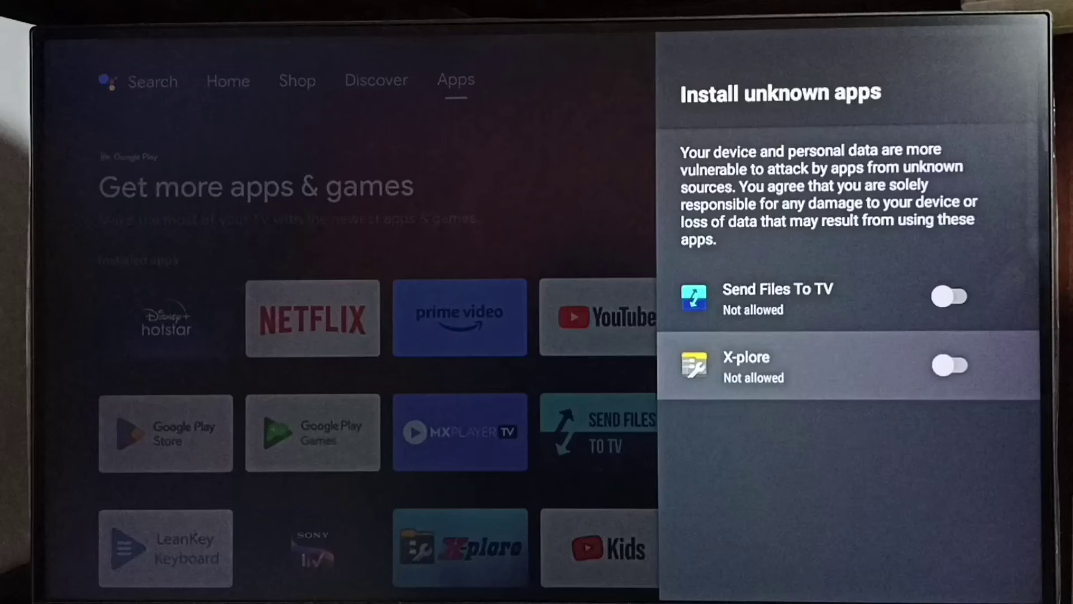
{"action": "key", "text": "Return"}
{"action": "key", "text": "Up"}
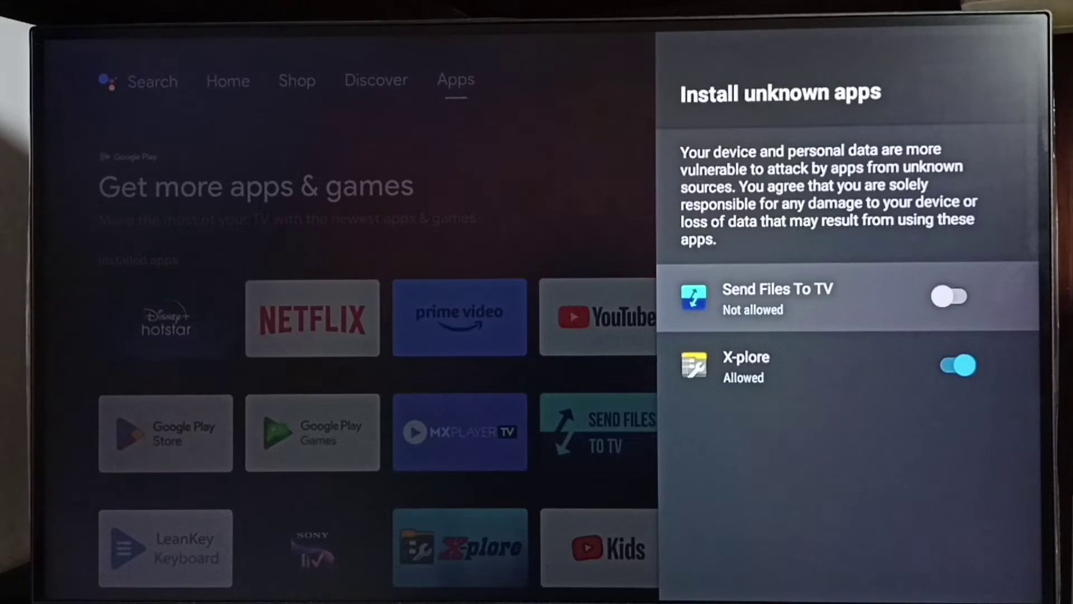
{"action": "key", "text": "Return"}
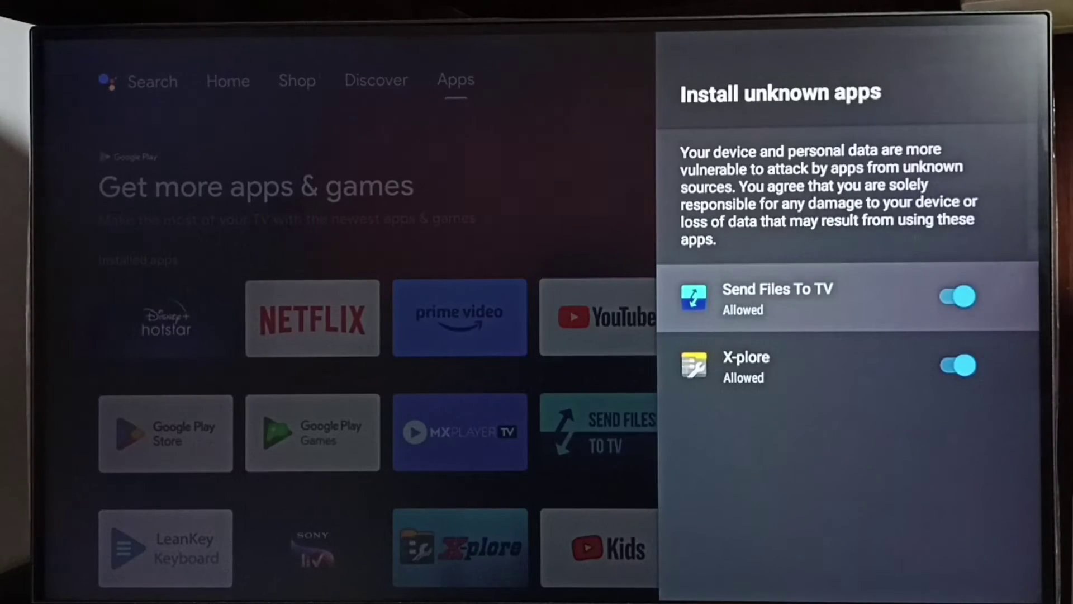
{"action": "key", "text": "Down"}
{"action": "key", "text": "Up"}
{"action": "key", "text": "Escape"}
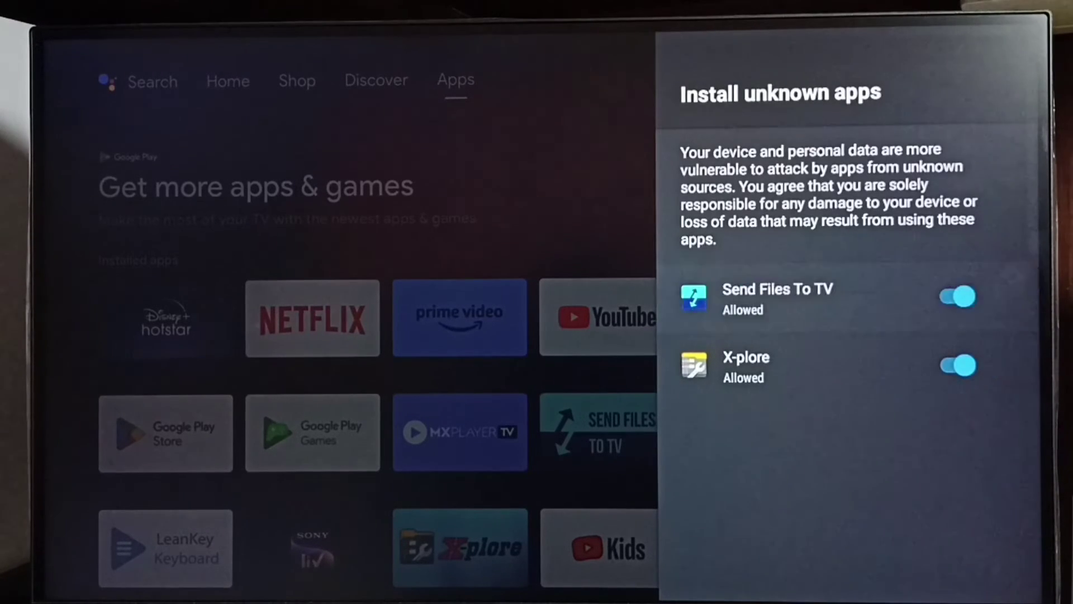
- Switch the Verify apps toggle off, then check it alongside Unknown sources
{"action": "key", "text": "Down"}
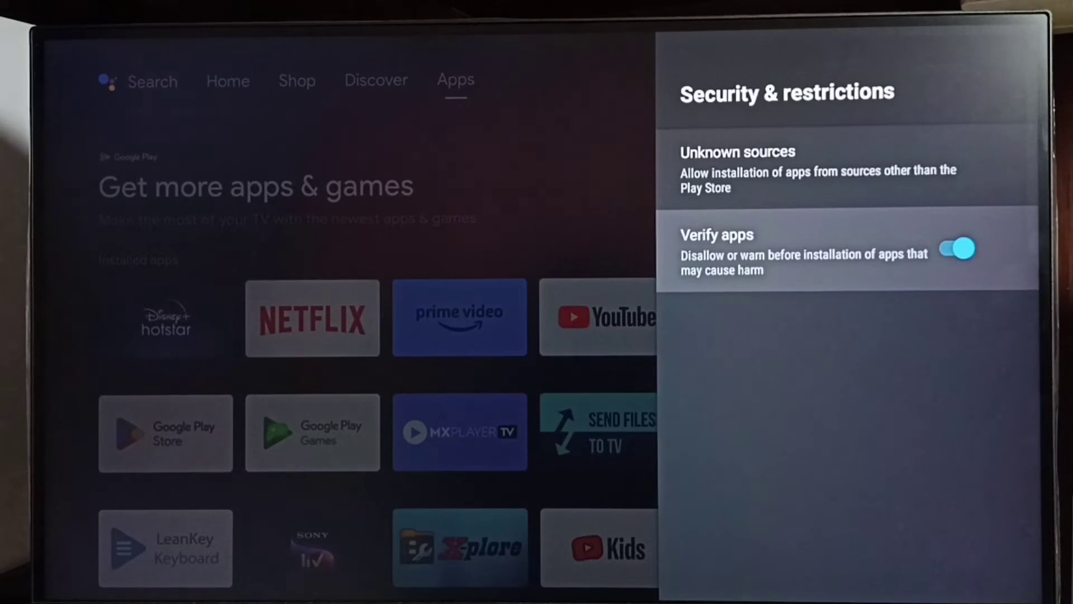
{"action": "key", "text": "Return"}
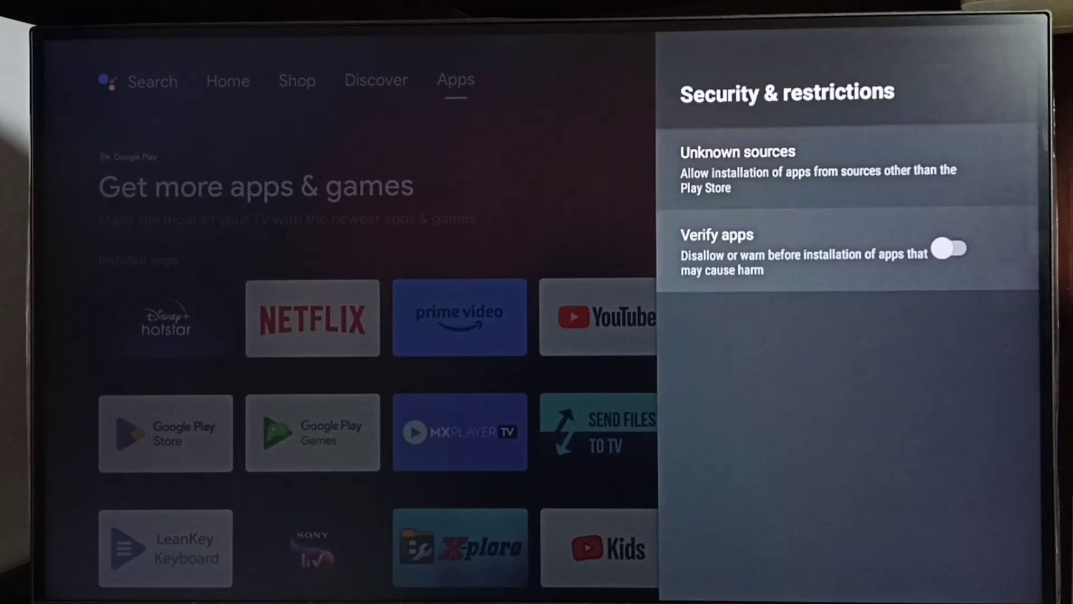
{"action": "key", "text": "Up"}
{"action": "key", "text": "Down"}
{"action": "key", "text": "Up"}
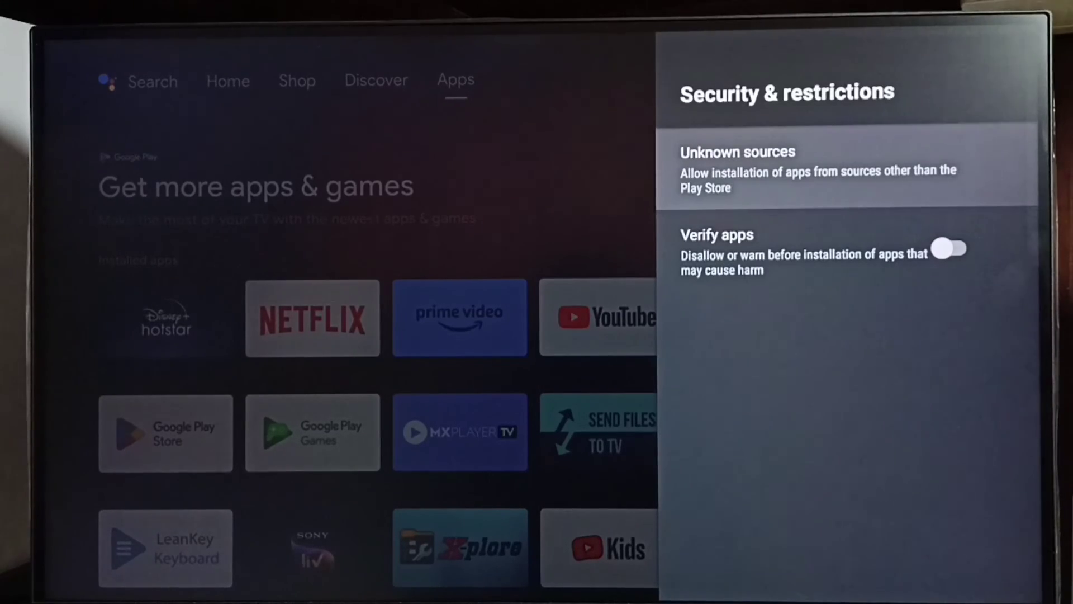
{"action": "key", "text": "Down"}
{"action": "key", "text": "Up"}
{"action": "key", "text": "Down"}
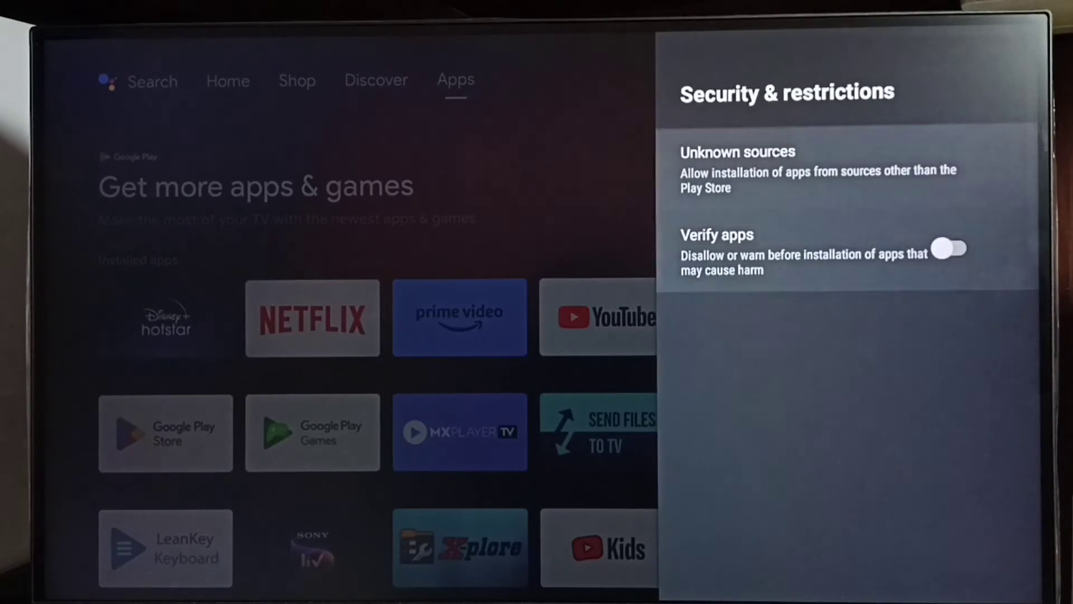